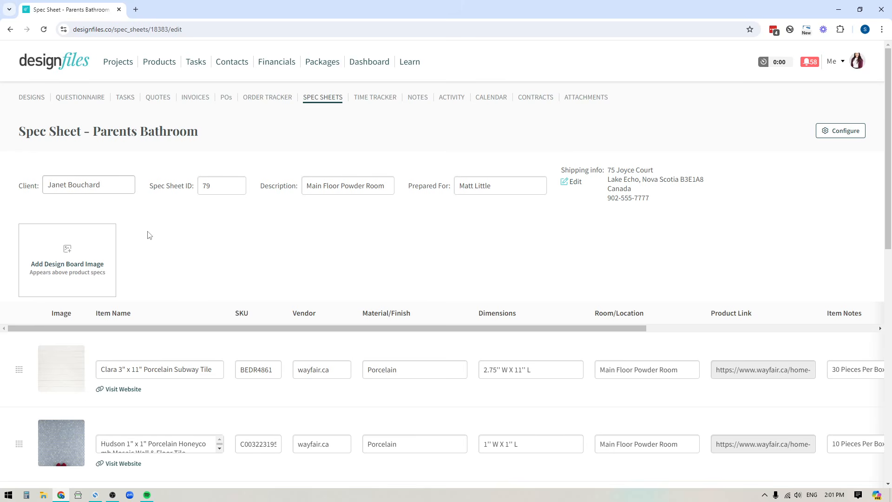
- Try adding two custom fields in the spec sheet's configuration, and remove both blank fields
{"action": "scroll", "coordinate": [425, 294], "scroll_direction": "down", "scroll_amount": 3}
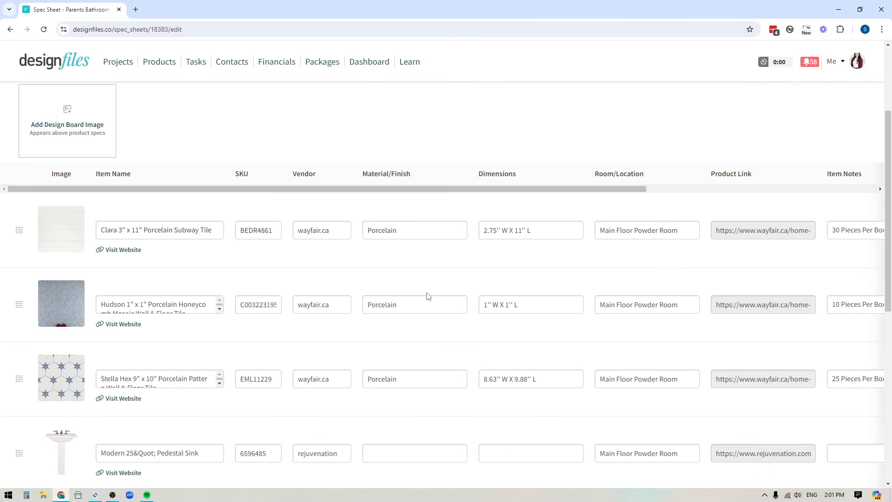
{"action": "scroll", "coordinate": [428, 295], "scroll_direction": "down", "scroll_amount": 2}
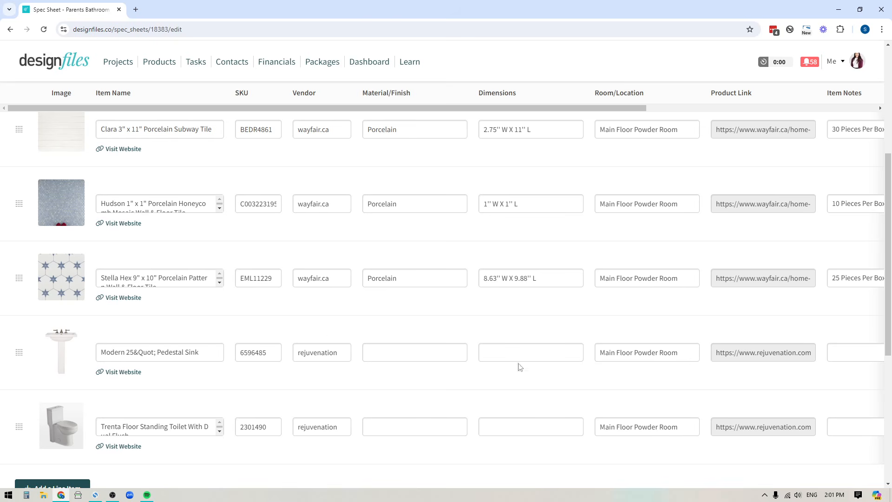
{"action": "scroll", "coordinate": [789, 279], "scroll_direction": "up", "scroll_amount": 5}
{"action": "left_click", "coordinate": [838, 133]}
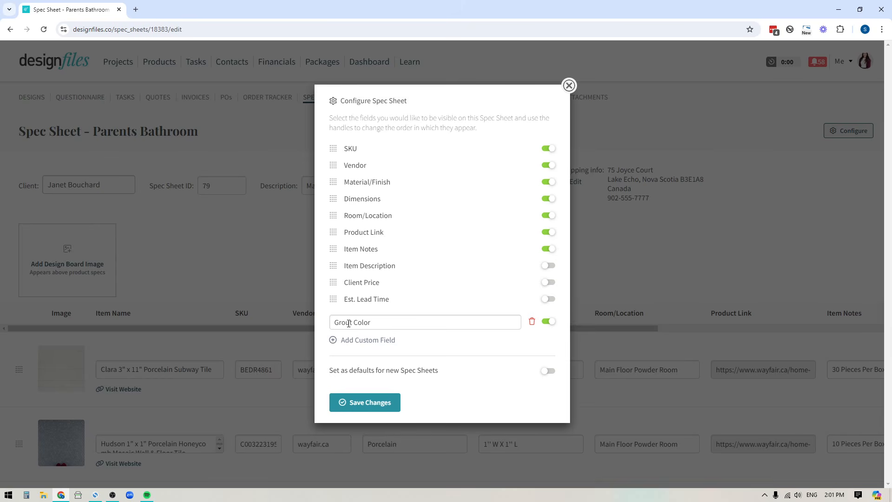
{"action": "left_click", "coordinate": [370, 340]}
{"action": "left_click", "coordinate": [370, 361]}
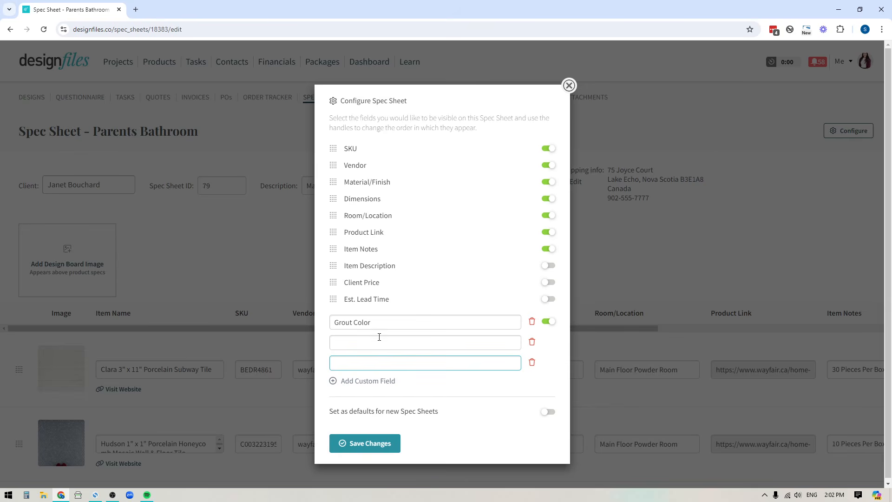
{"action": "left_click", "coordinate": [531, 362]}
{"action": "left_click", "coordinate": [531, 342]}
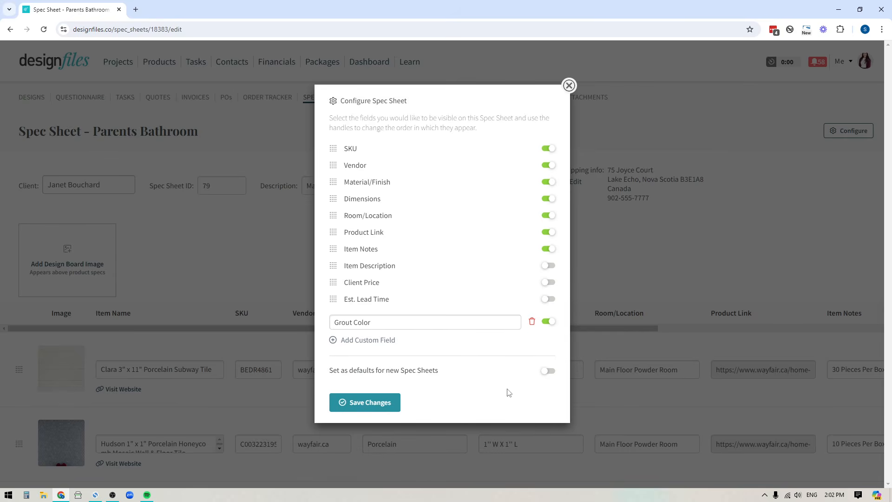
{"action": "left_click", "coordinate": [568, 85]}
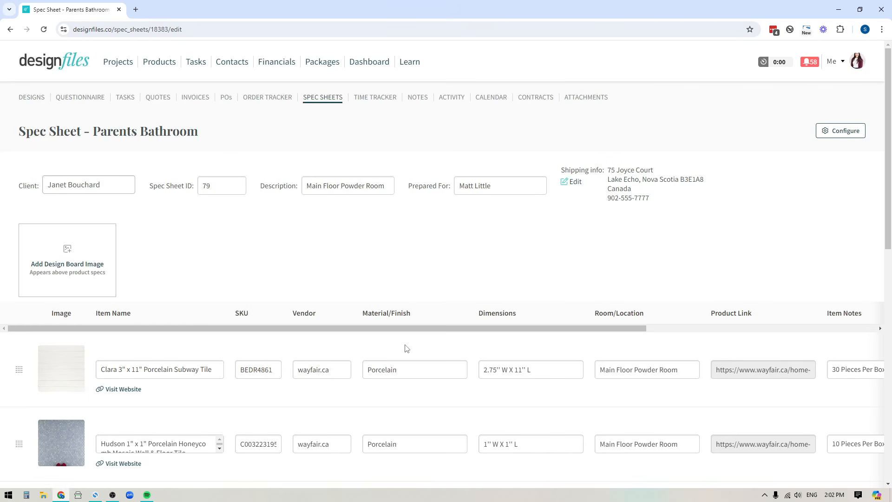
- View the project's design boards, and reopen the Main Floor Powder Room spec sheet for editing
{"action": "left_click", "coordinate": [32, 97]}
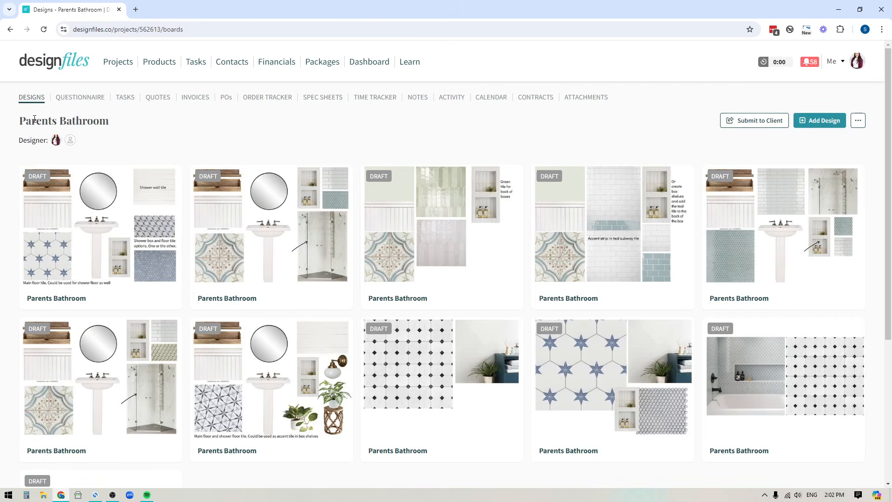
{"action": "mouse_move", "coordinate": [55, 256]}
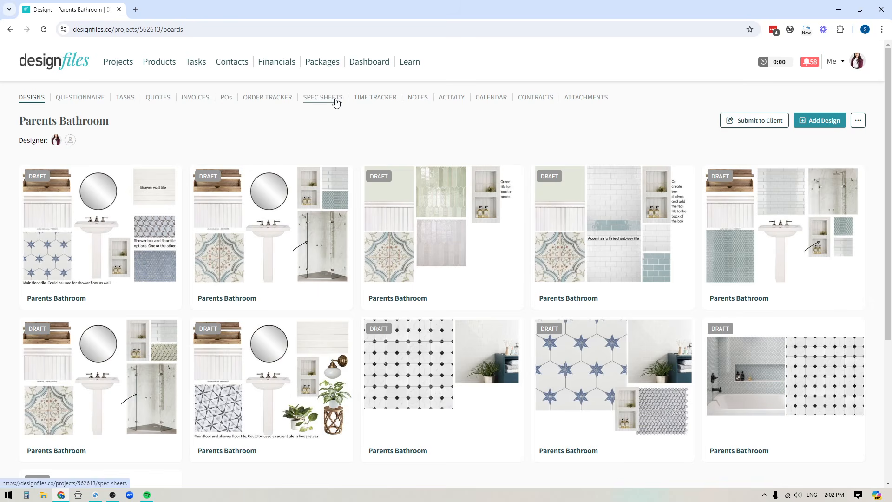
{"action": "left_click", "coordinate": [320, 98]}
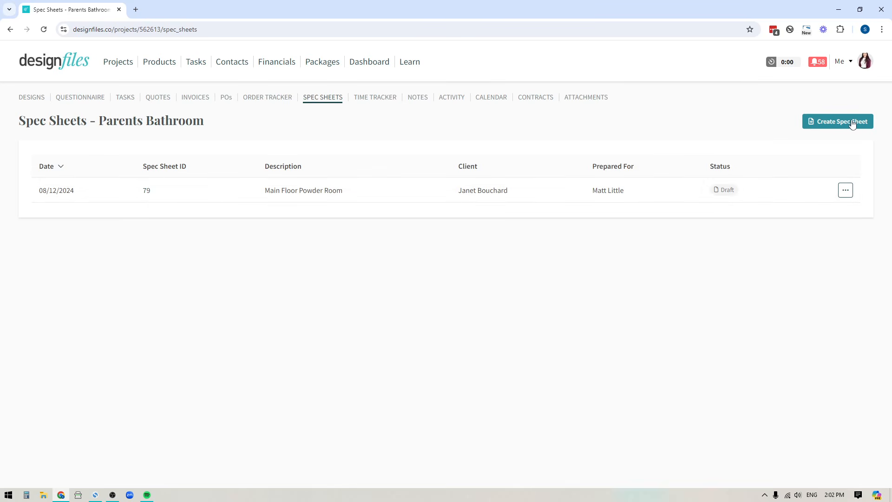
{"action": "left_click", "coordinate": [846, 190]}
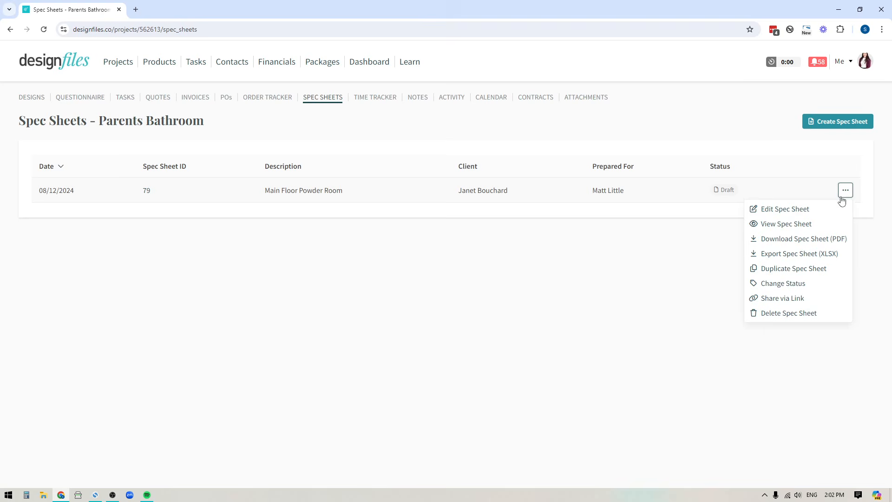
{"action": "left_click", "coordinate": [780, 209]}
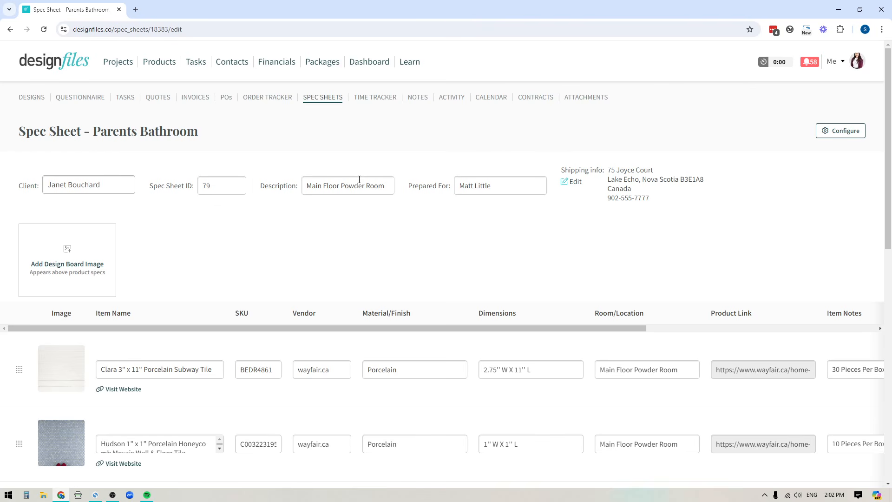
- Examine the spec sheet's description and prepared-for fields along with its line items
{"action": "left_click_drag", "start_coordinate": [307, 187], "coordinate": [390, 188]}
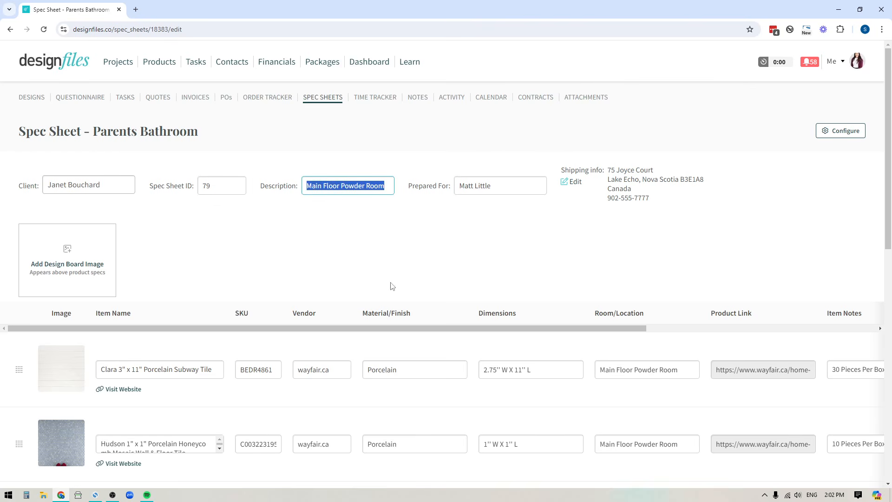
{"action": "left_click", "coordinate": [358, 186]}
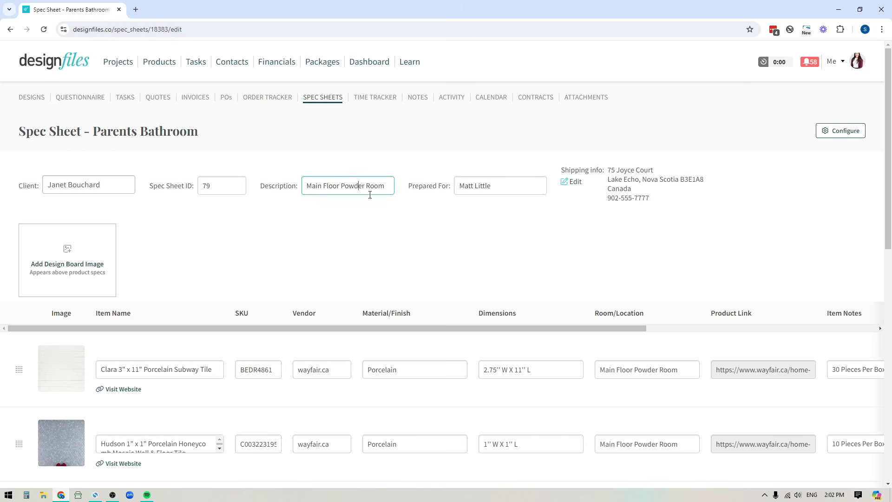
{"action": "scroll", "coordinate": [299, 390], "scroll_direction": "down", "scroll_amount": 5}
{"action": "scroll", "coordinate": [298, 398], "scroll_direction": "up", "scroll_amount": 5}
{"action": "left_click_drag", "start_coordinate": [457, 187], "coordinate": [520, 179]}
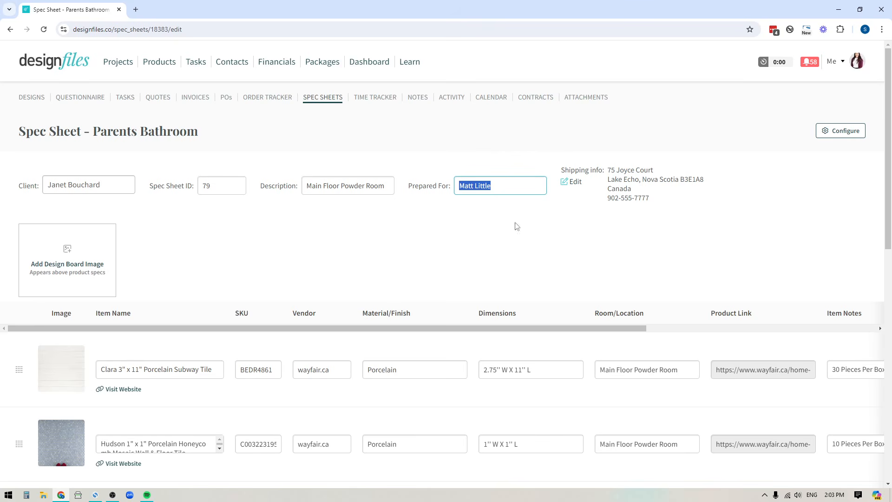
{"action": "scroll", "coordinate": [557, 220], "scroll_direction": "down", "scroll_amount": 3}
- Try choosing the first Parents Bathroom board as the spec sheet's design board image
{"action": "scroll", "coordinate": [279, 232], "scroll_direction": "up", "scroll_amount": 2}
{"action": "left_click", "coordinate": [68, 214]}
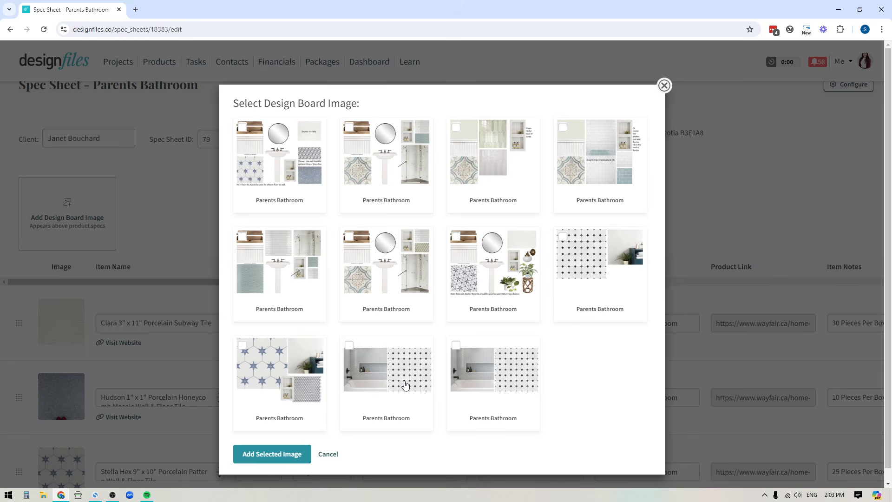
{"action": "left_click", "coordinate": [240, 130]}
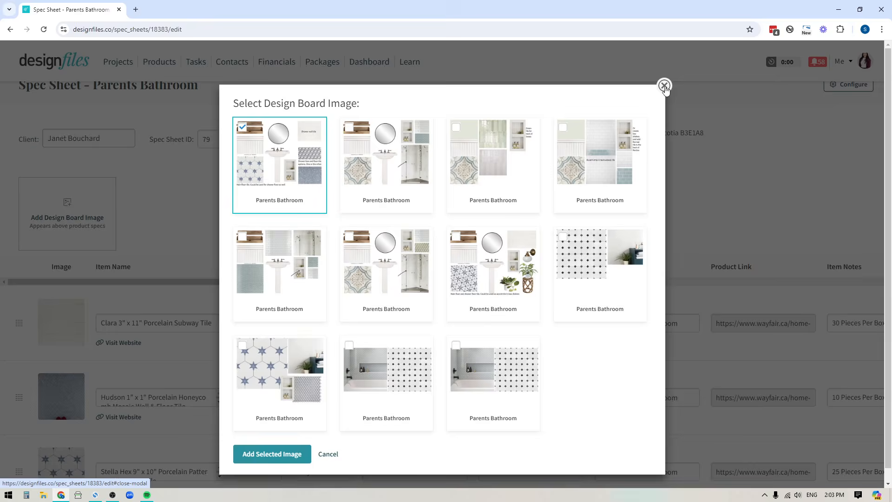
{"action": "left_click", "coordinate": [664, 86]}
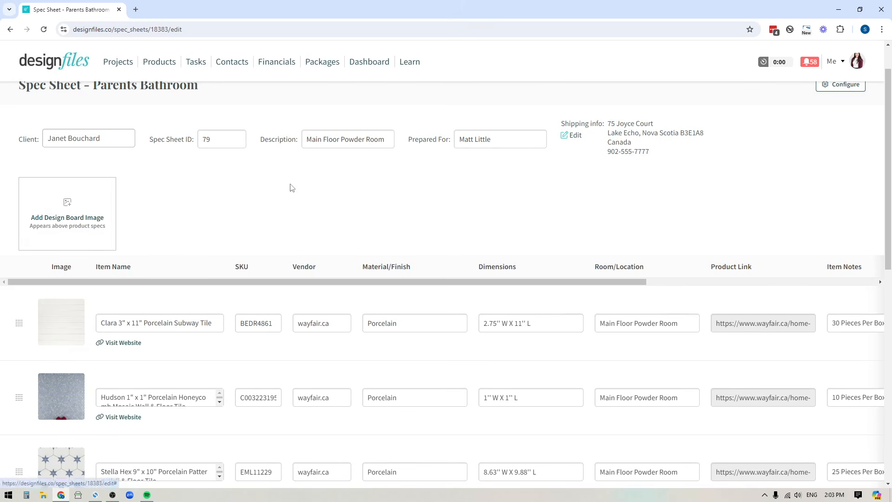
- Try adding the Classico Bardiglio Hex tile and the Mulberry (Opal) sconce from the project as line items
{"action": "scroll", "coordinate": [364, 233], "scroll_direction": "down", "scroll_amount": 4}
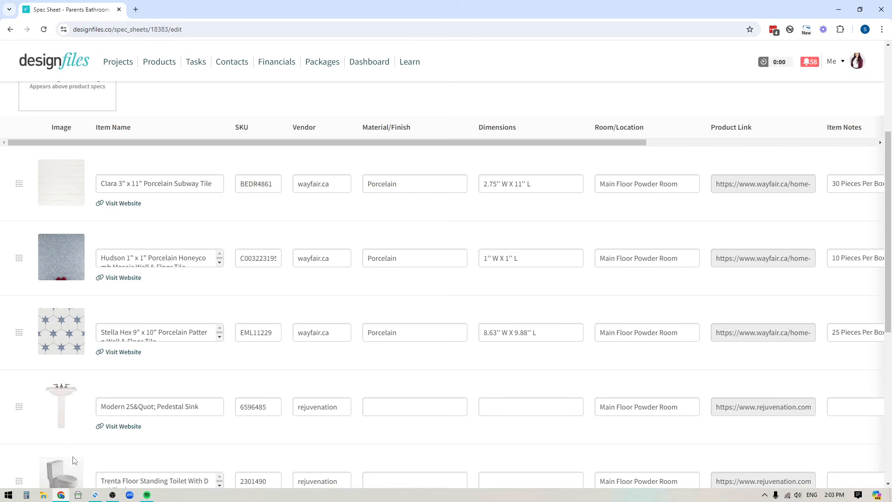
{"action": "scroll", "coordinate": [291, 375], "scroll_direction": "down", "scroll_amount": 5}
{"action": "scroll", "coordinate": [292, 375], "scroll_direction": "down", "scroll_amount": 1}
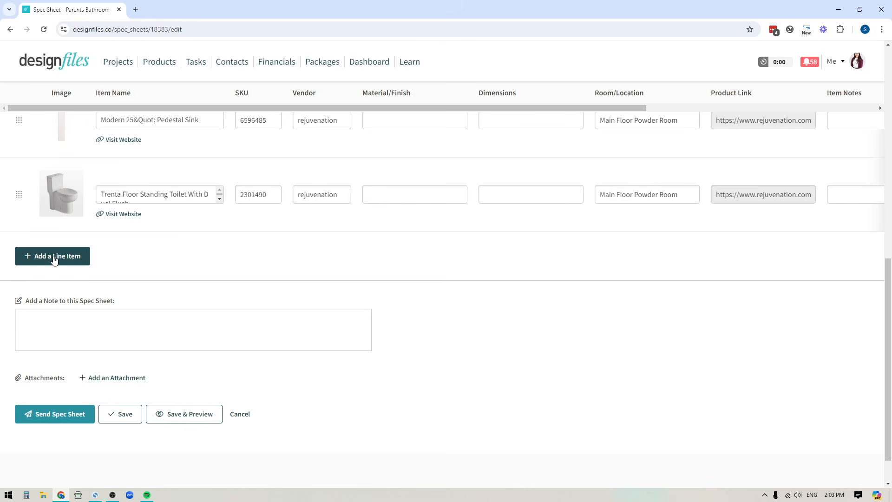
{"action": "left_click", "coordinate": [73, 259]}
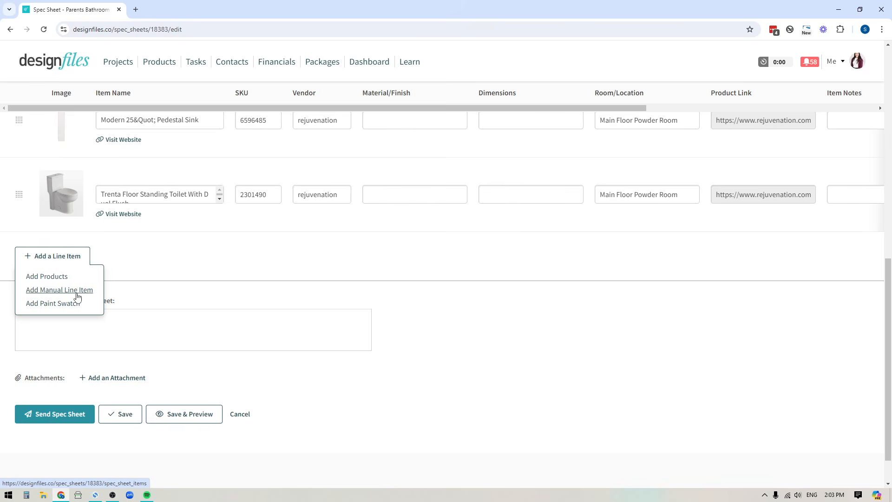
{"action": "left_click", "coordinate": [36, 278]}
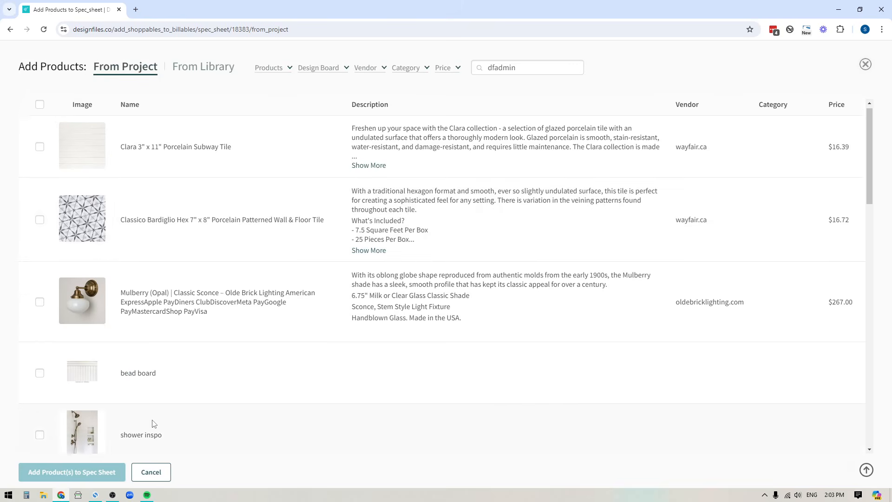
{"action": "scroll", "coordinate": [154, 408], "scroll_direction": "down", "scroll_amount": 4}
{"action": "scroll", "coordinate": [155, 408], "scroll_direction": "up", "scroll_amount": 4}
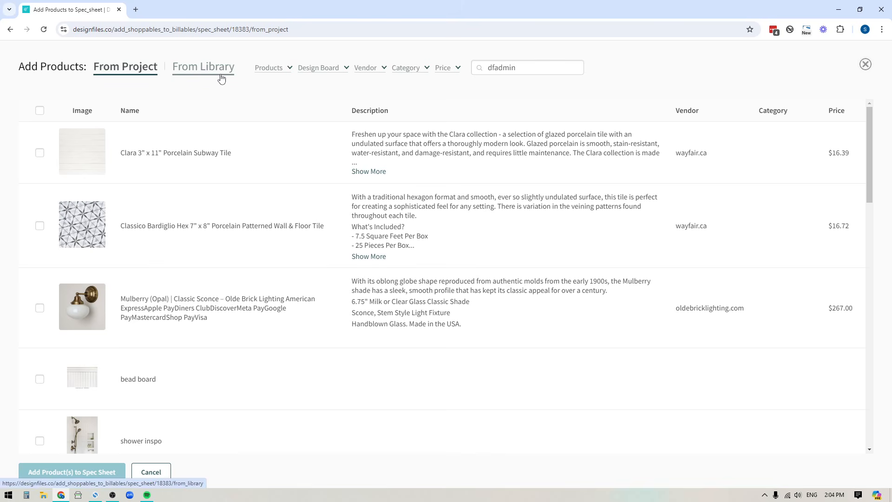
{"action": "left_click", "coordinate": [40, 226]}
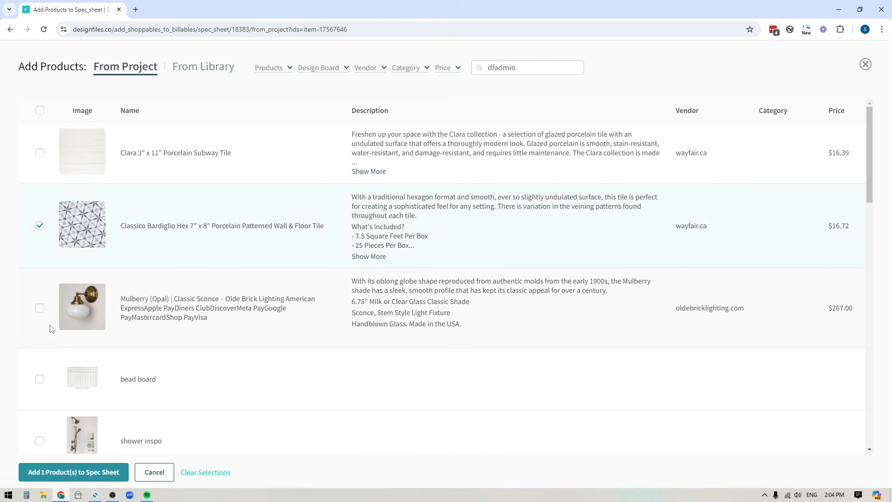
{"action": "left_click", "coordinate": [39, 307]}
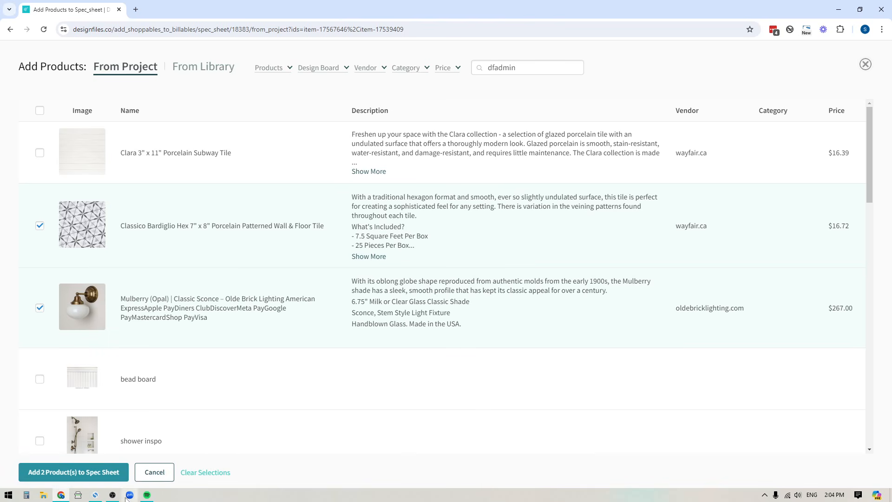
{"action": "left_click", "coordinate": [154, 472]}
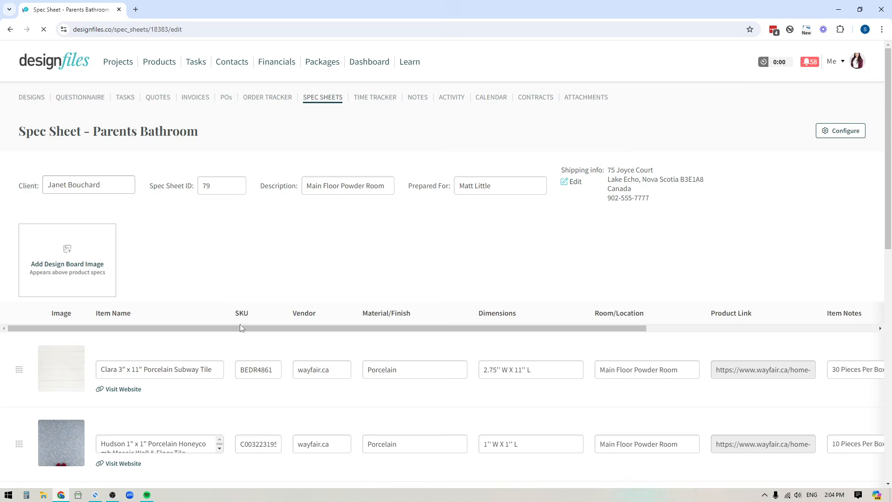
- Try showing the Item Description field in the spec sheet configuration, and hide it again
{"action": "scroll", "coordinate": [228, 280], "scroll_direction": "down", "scroll_amount": 4}
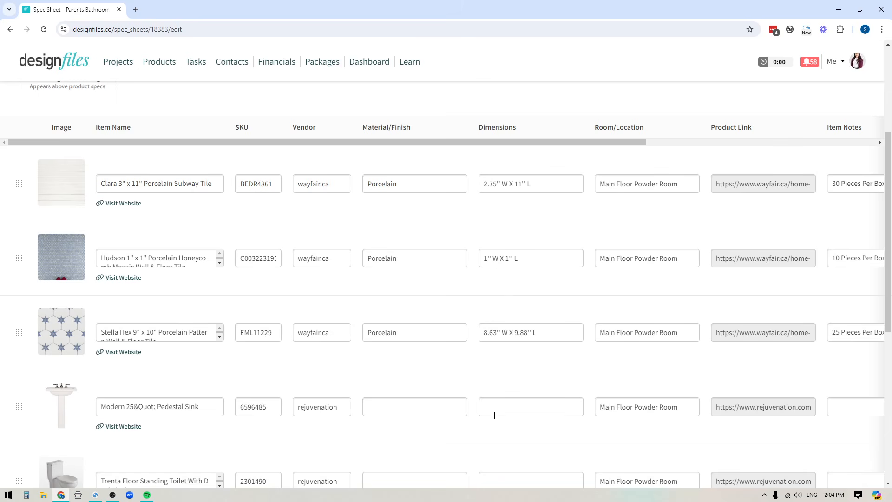
{"action": "scroll", "coordinate": [486, 355], "scroll_direction": "down", "scroll_amount": 3}
{"action": "scroll", "coordinate": [486, 356], "scroll_direction": "up", "scroll_amount": 3}
{"action": "scroll", "coordinate": [802, 246], "scroll_direction": "up", "scroll_amount": 4}
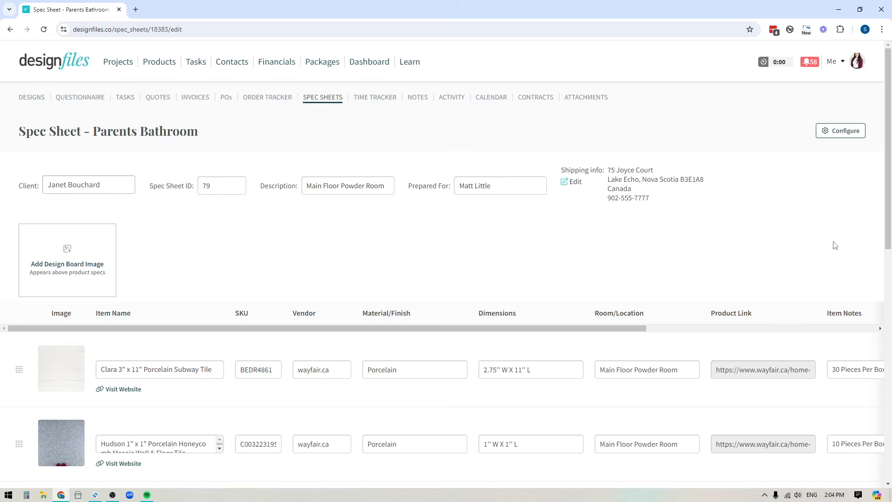
{"action": "left_click", "coordinate": [842, 132]}
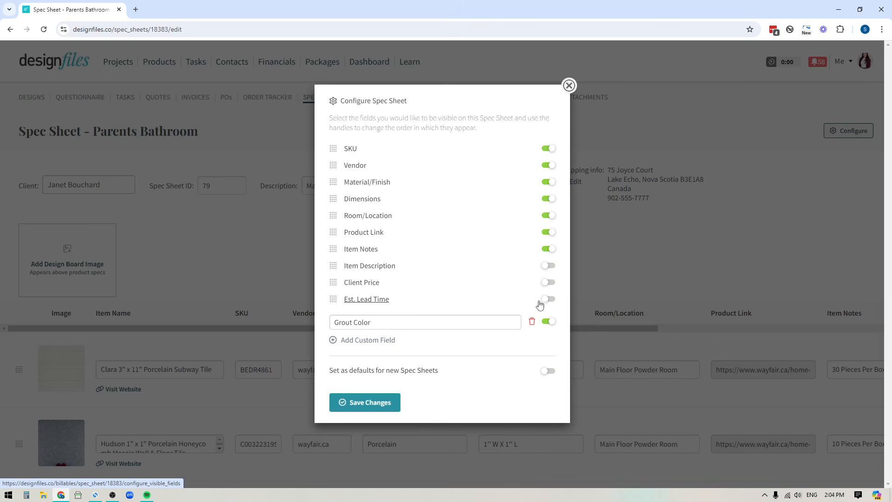
{"action": "left_click", "coordinate": [548, 266]}
{"action": "left_click", "coordinate": [549, 267]}
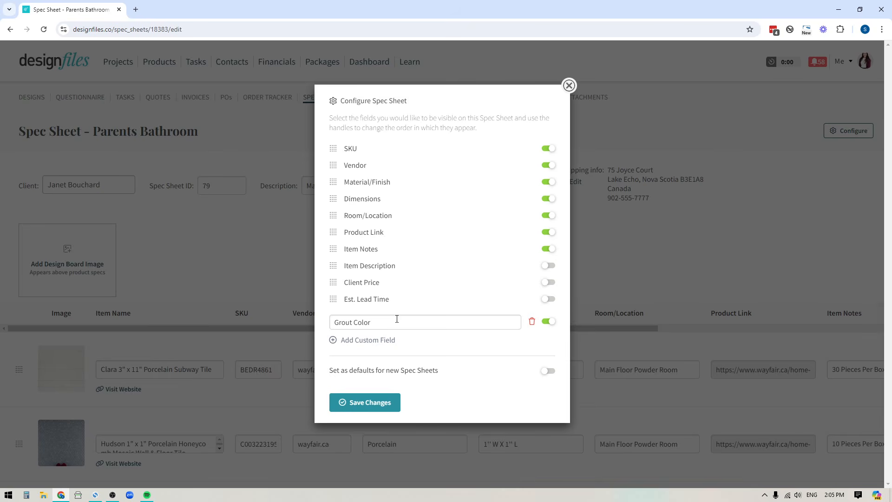
- Try adding a custom field below Grout Color, remove the blank field, and save the configuration
{"action": "left_click", "coordinate": [367, 341]}
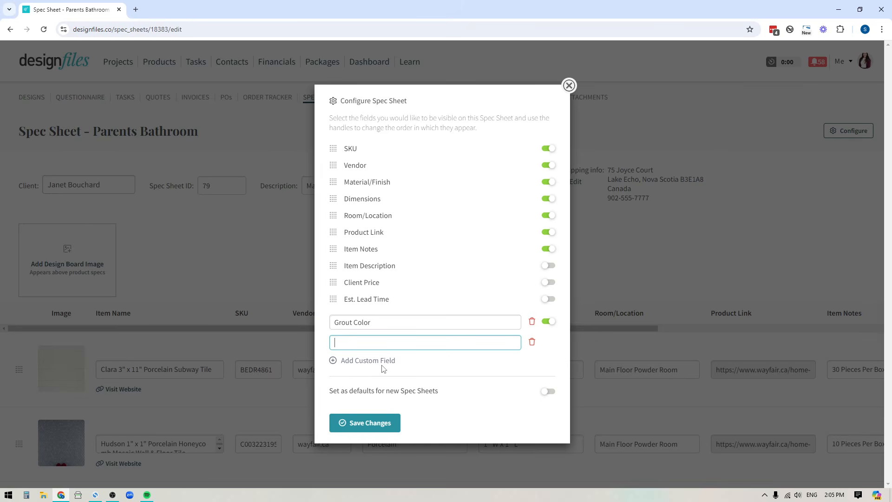
{"action": "left_click", "coordinate": [367, 425]}
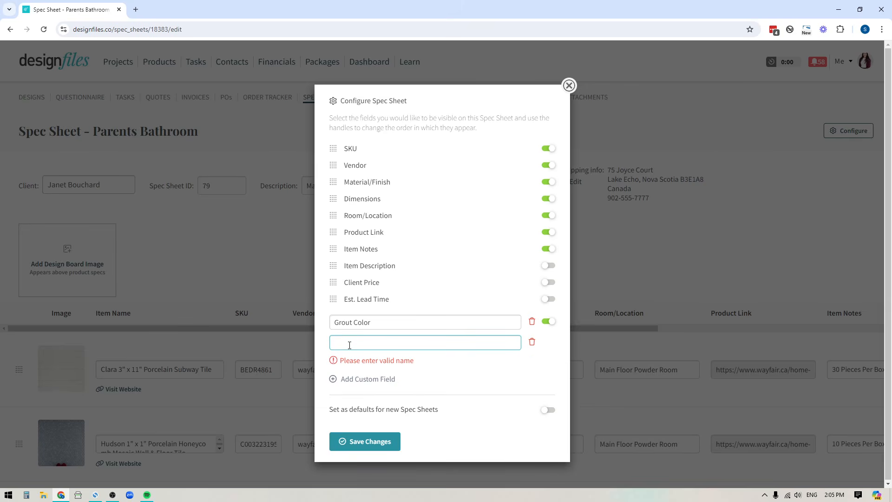
{"action": "left_click", "coordinate": [531, 342]}
{"action": "left_click", "coordinate": [352, 403]}
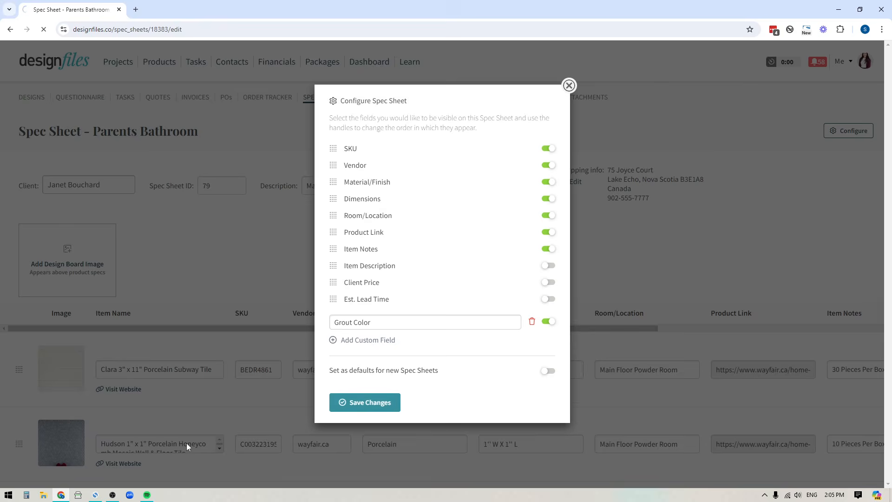
- Examine the line items' columns through Grout Color and the note, attachment and saving options below them
{"action": "scroll", "coordinate": [264, 216], "scroll_direction": "down", "scroll_amount": 4}
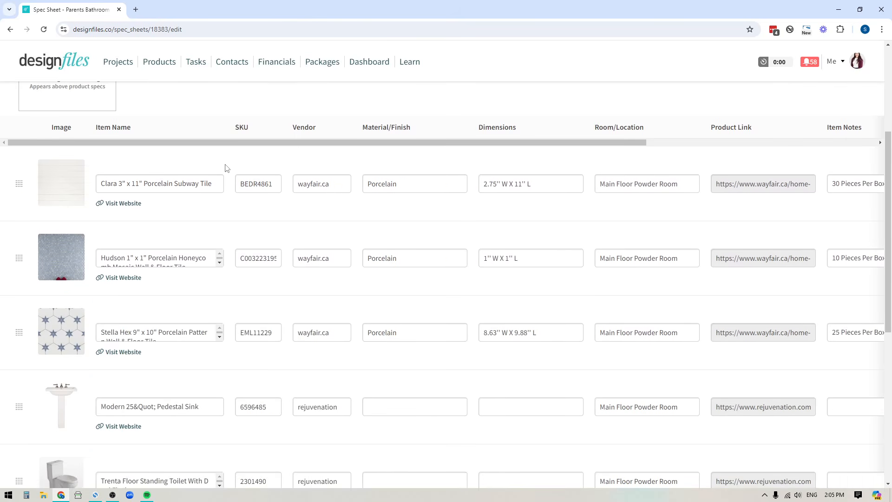
{"action": "left_click_drag", "start_coordinate": [204, 142], "coordinate": [480, 152]}
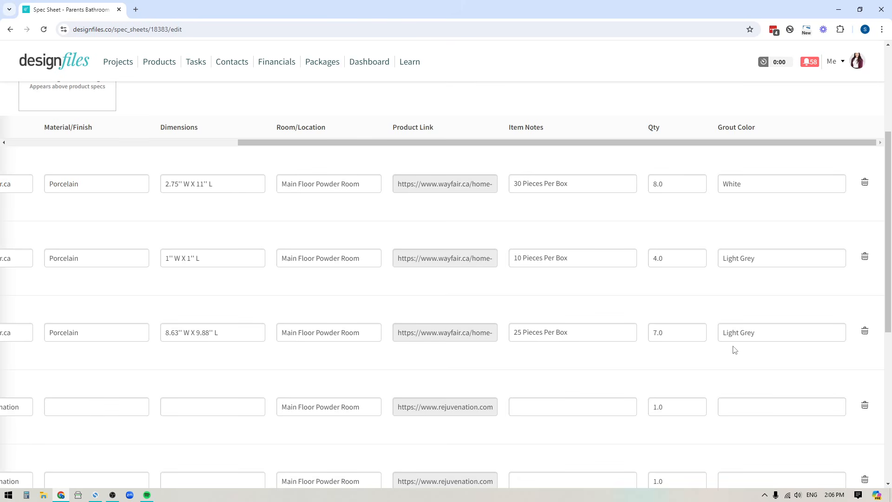
{"action": "left_click_drag", "start_coordinate": [586, 142], "coordinate": [301, 292]}
{"action": "scroll", "coordinate": [301, 292], "scroll_direction": "down", "scroll_amount": 5}
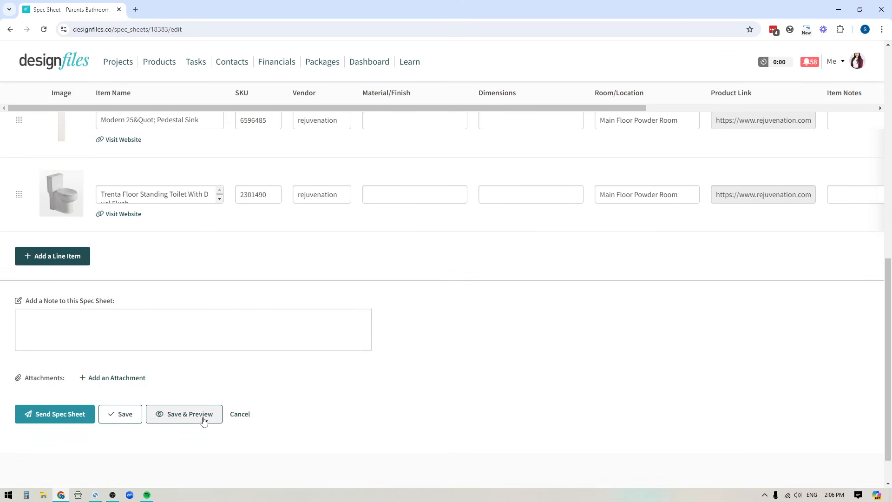
- Save the spec sheet, open its client-facing preview, and examine the client, description and shipping details in the header
{"action": "left_click", "coordinate": [188, 417]}
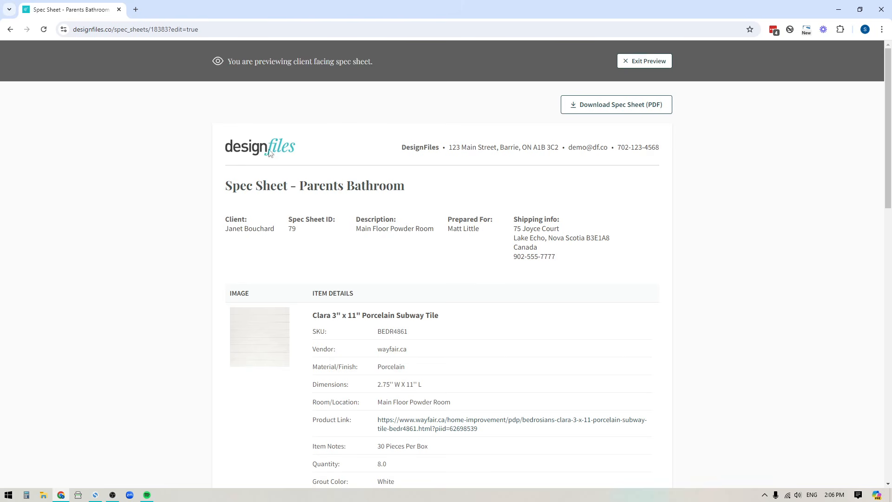
{"action": "left_click_drag", "start_coordinate": [229, 222], "coordinate": [506, 241]}
{"action": "left_click", "coordinate": [79, 295]}
{"action": "scroll", "coordinate": [117, 320], "scroll_direction": "down", "scroll_amount": 1}
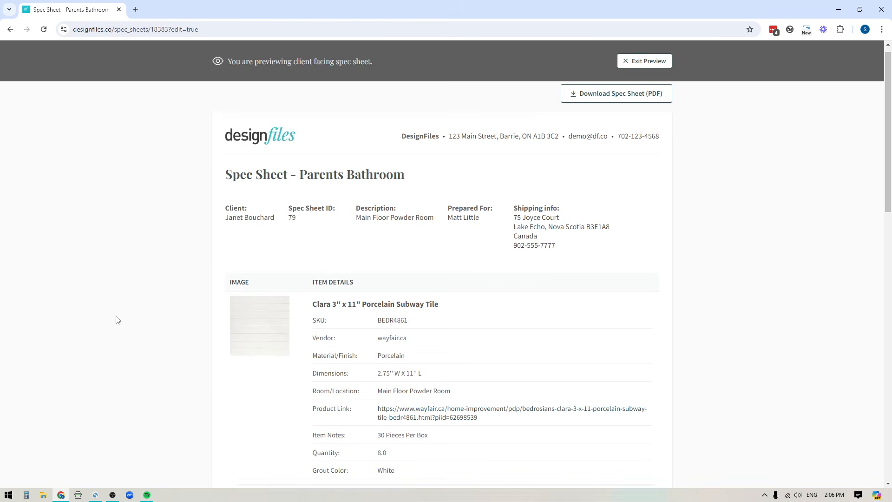
- Review the previewed item details from the Clara subway tile through the Trenta toilet, including Grout Color, and exit the preview
{"action": "scroll", "coordinate": [117, 320], "scroll_direction": "down", "scroll_amount": 4}
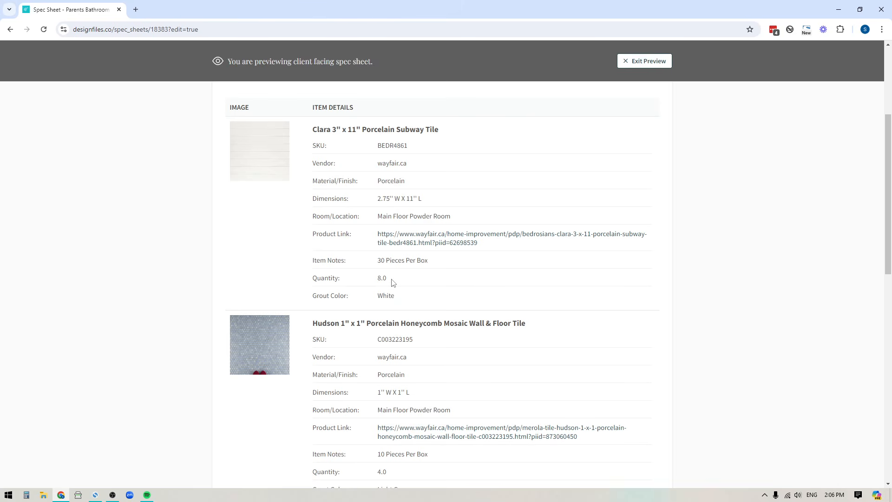
{"action": "left_click_drag", "start_coordinate": [317, 296], "coordinate": [421, 298]}
{"action": "left_click", "coordinate": [210, 307]}
{"action": "scroll", "coordinate": [328, 322], "scroll_direction": "down", "scroll_amount": 5}
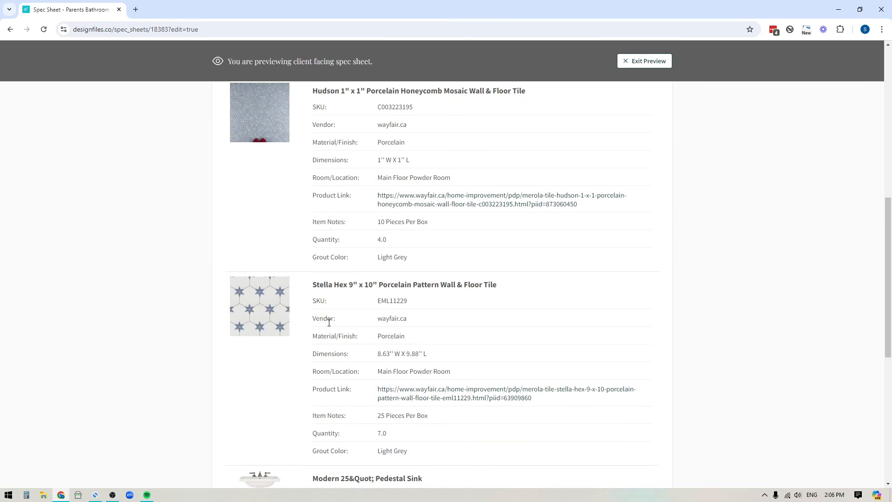
{"action": "scroll", "coordinate": [422, 281], "scroll_direction": "down", "scroll_amount": 5}
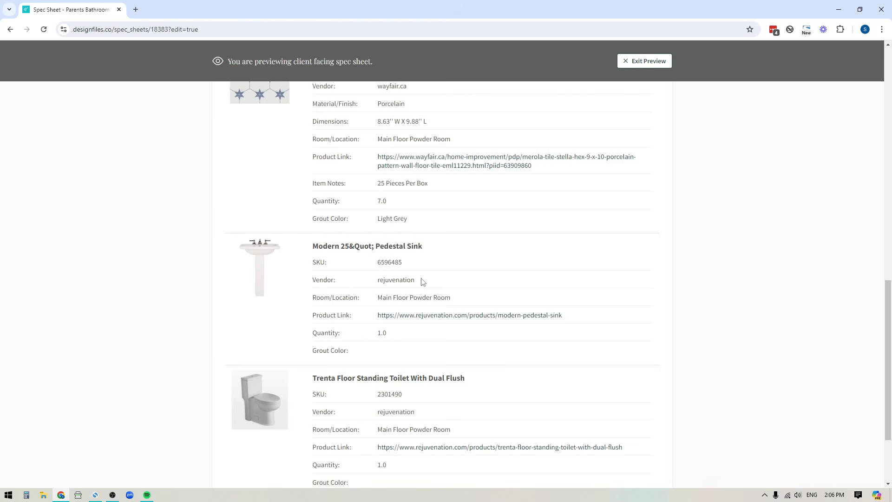
{"action": "scroll", "coordinate": [423, 281], "scroll_direction": "down", "scroll_amount": 3}
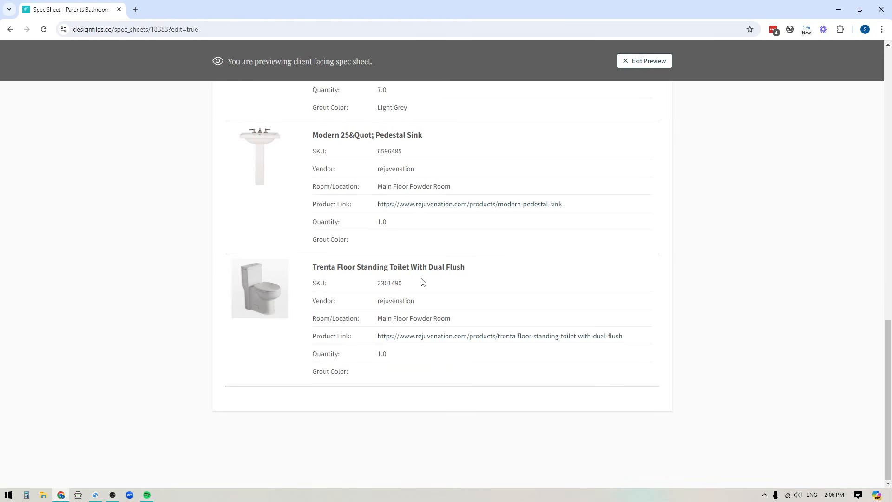
{"action": "scroll", "coordinate": [422, 281], "scroll_direction": "up", "scroll_amount": 8}
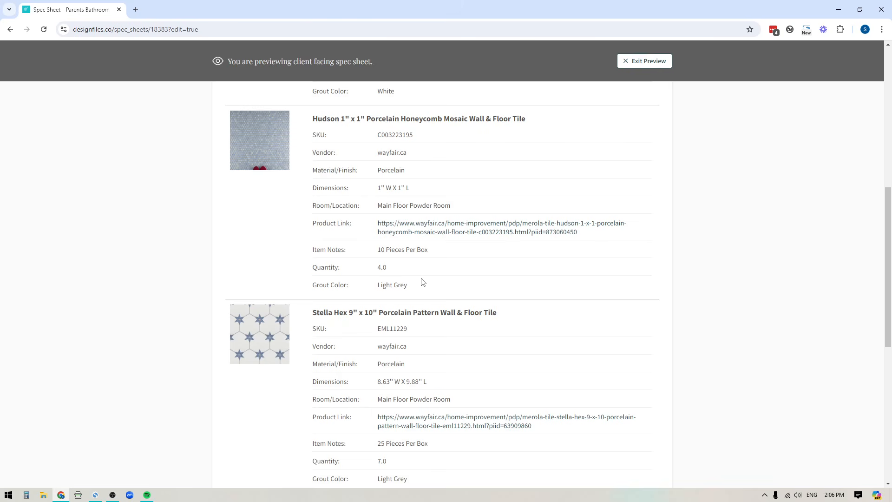
{"action": "left_click", "coordinate": [644, 65]}
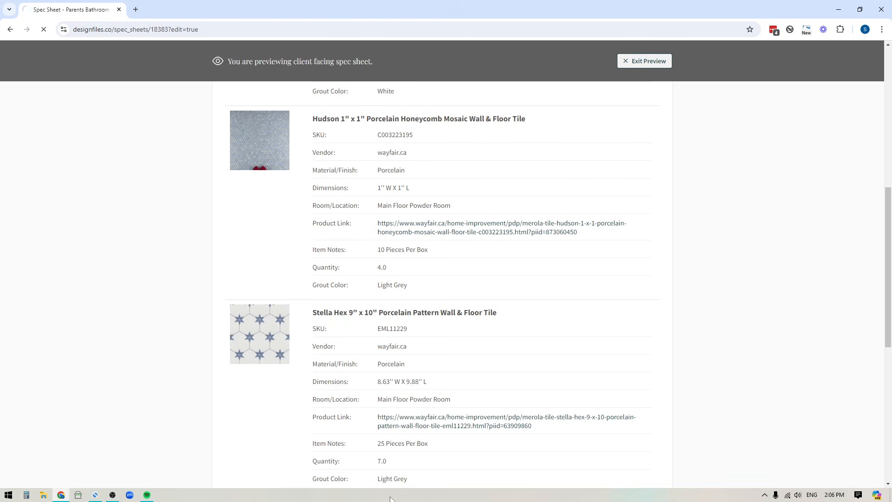
- Examine the recipient, subject and message options for sending the spec sheet, close them without sending, and return to the line items
{"action": "scroll", "coordinate": [139, 432], "scroll_direction": "down", "scroll_amount": 10}
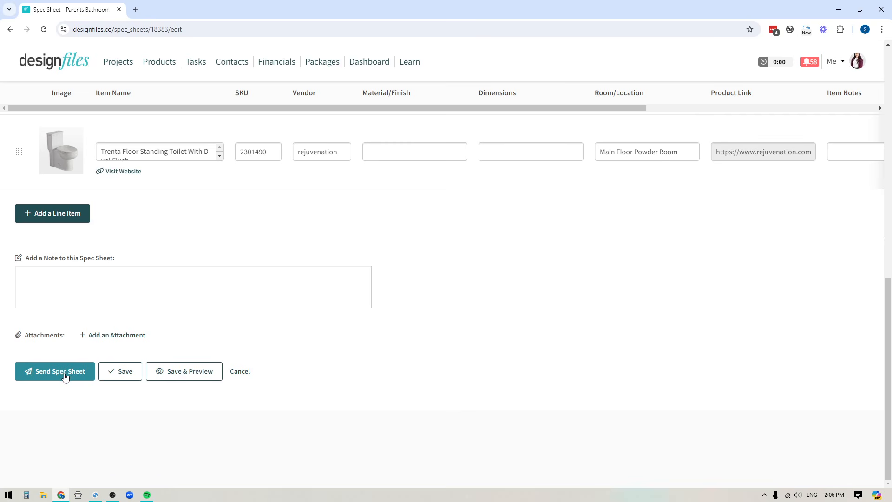
{"action": "left_click", "coordinate": [54, 371]}
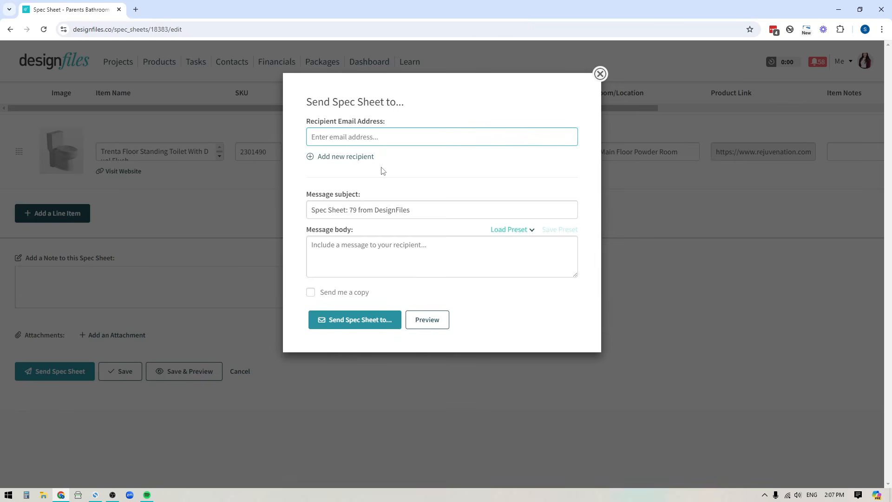
{"action": "left_click", "coordinate": [599, 74]}
{"action": "scroll", "coordinate": [614, 260], "scroll_direction": "up", "scroll_amount": 10}
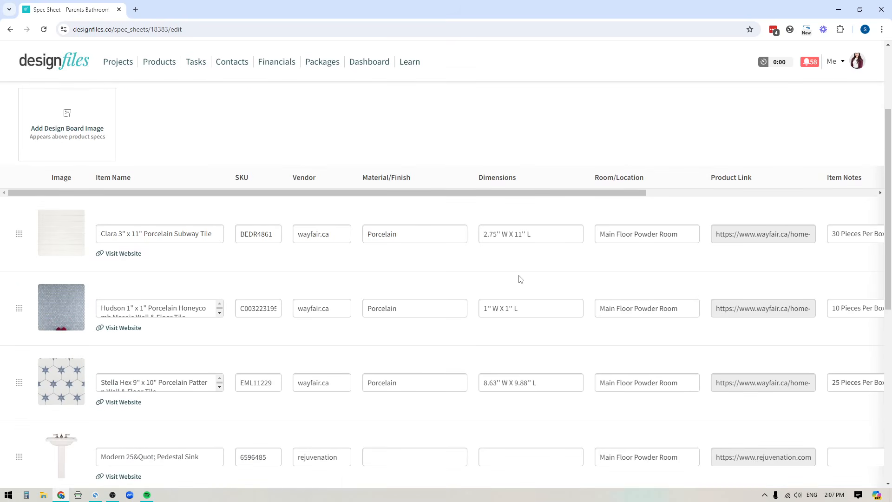